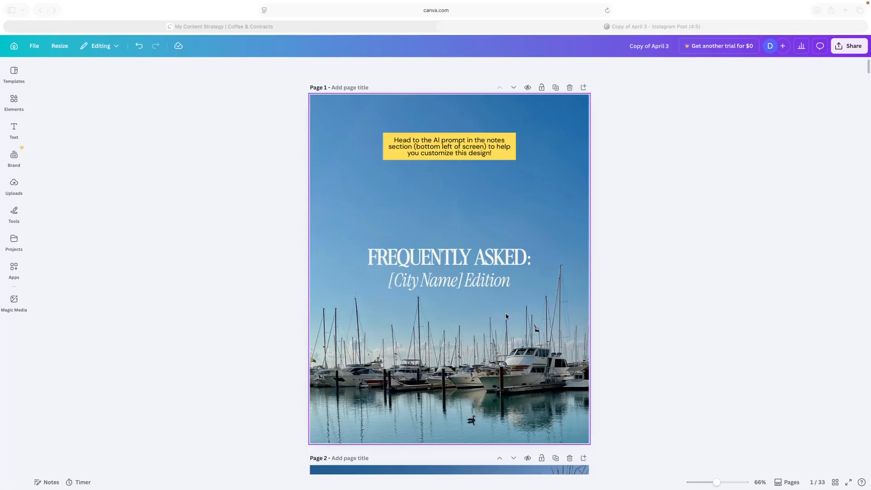
Step: Replace every "[City Name]" placeholder in the design with "Orlando" using find and replace
left_click(434, 285)
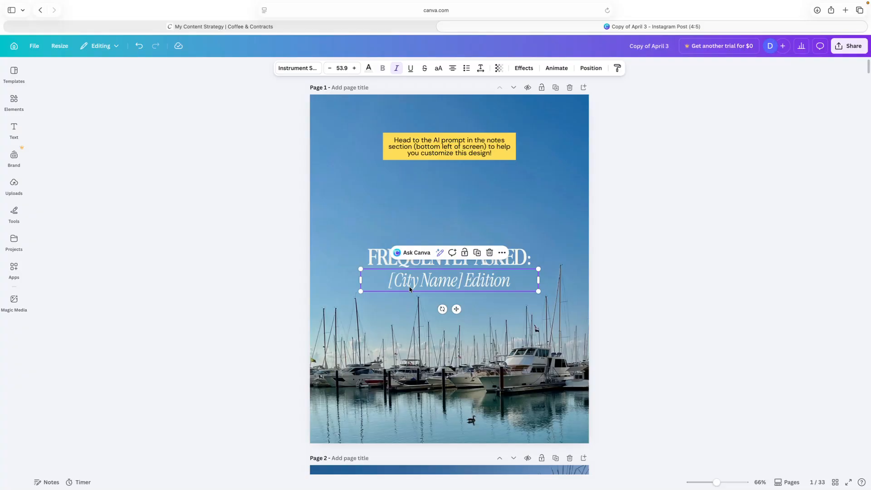
left_click(30, 45)
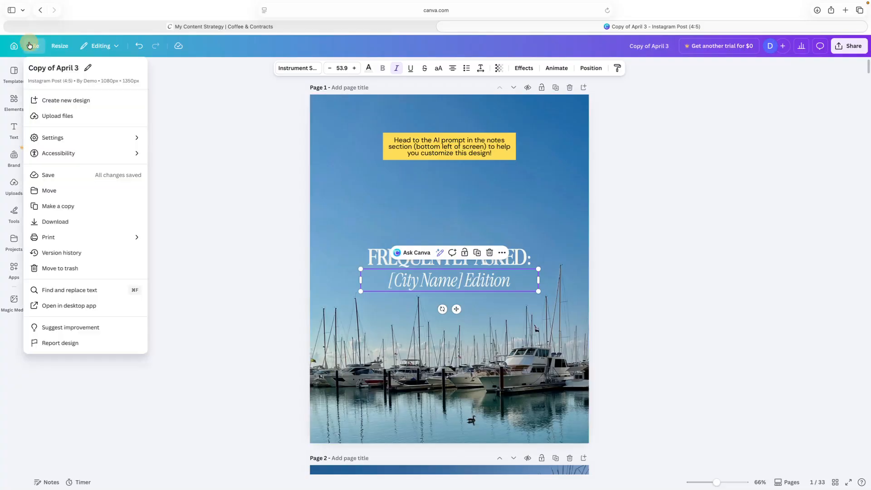
left_click(75, 293)
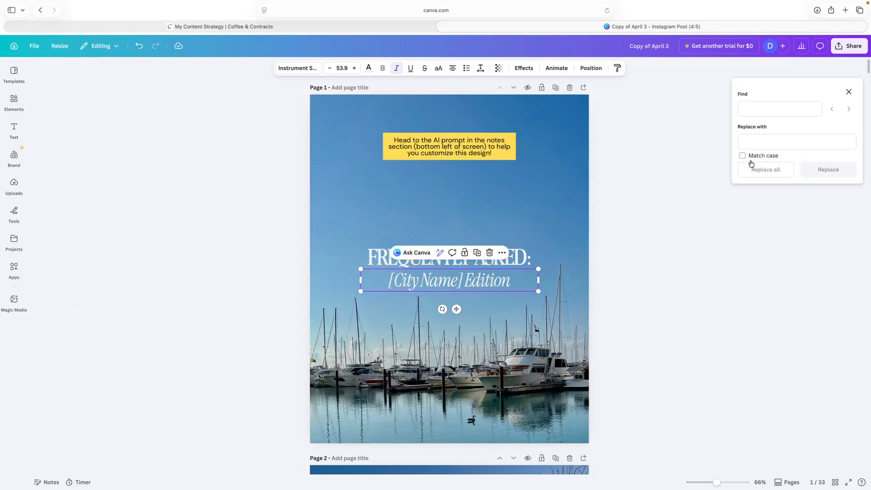
left_click(774, 108)
left_click(389, 281)
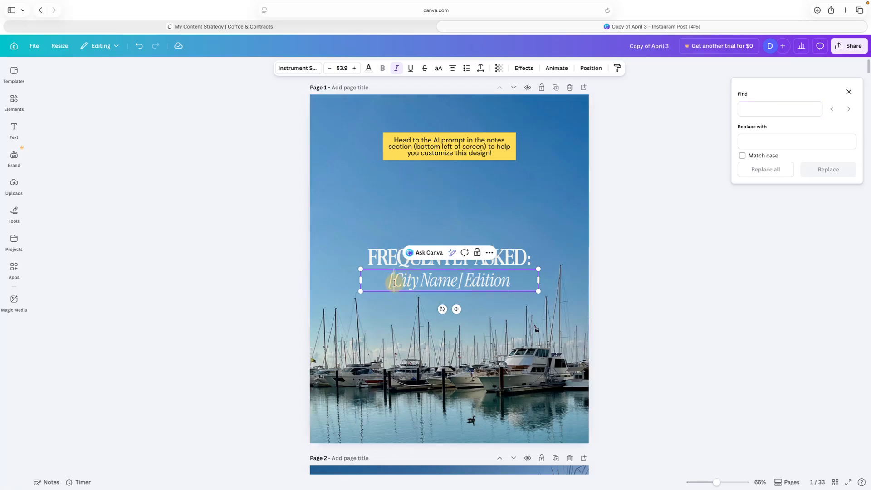
left_click_drag(388, 281, 460, 281)
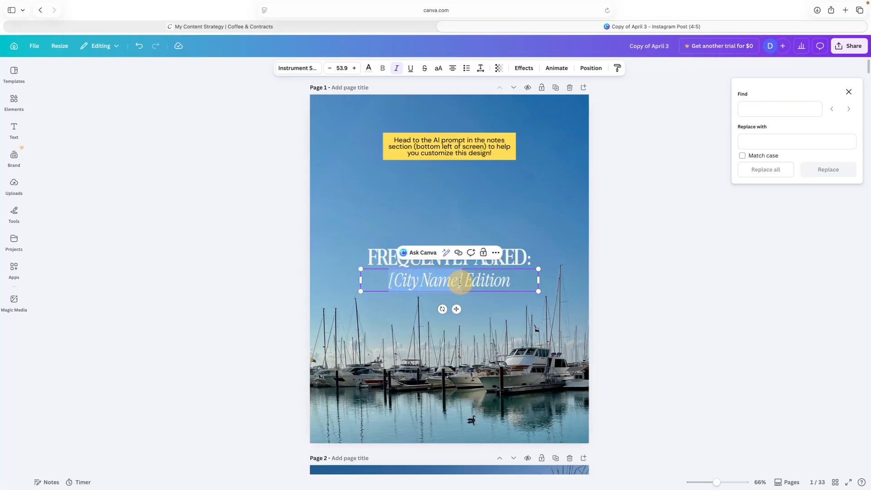
key("super+f")
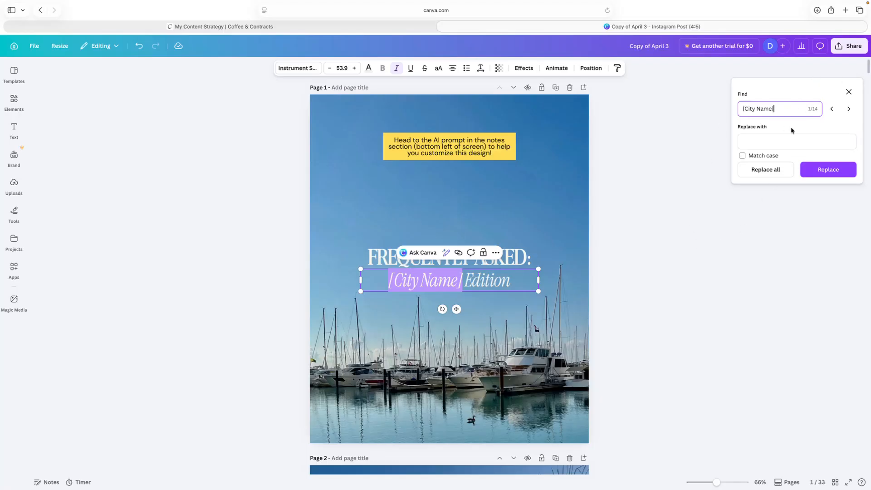
left_click(762, 141)
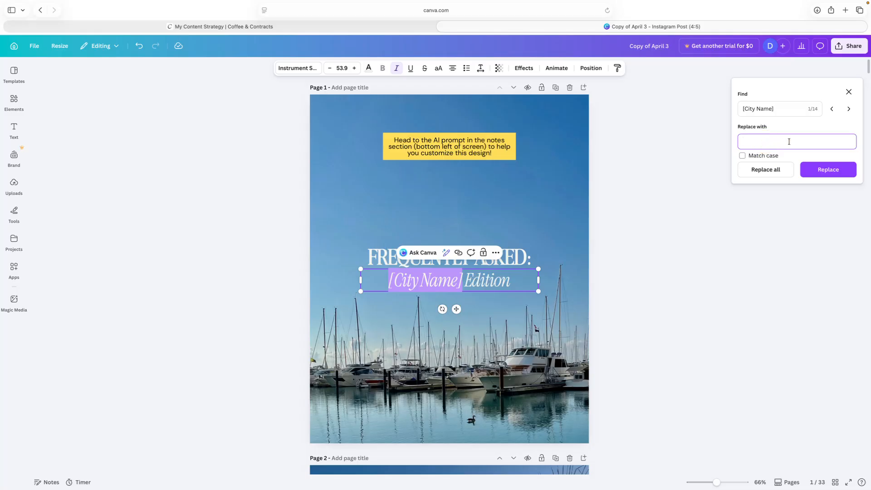
type("Orlando")
left_click(770, 170)
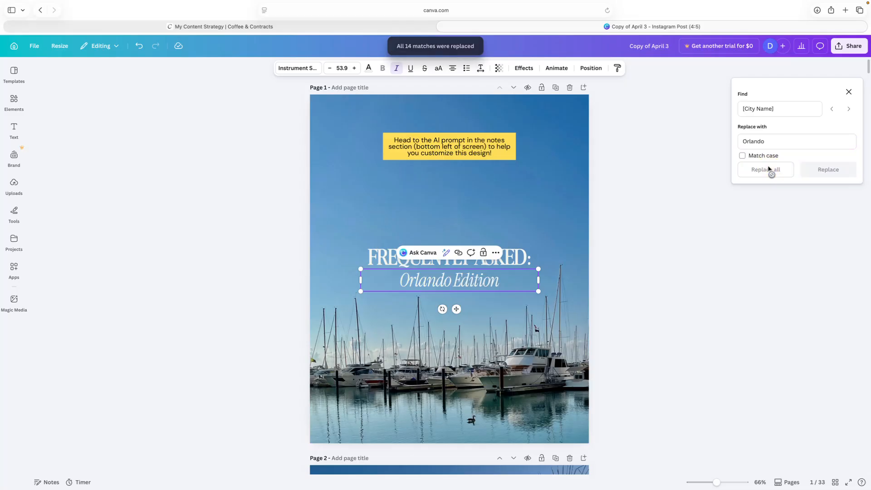
scroll(681, 245, "down", 10)
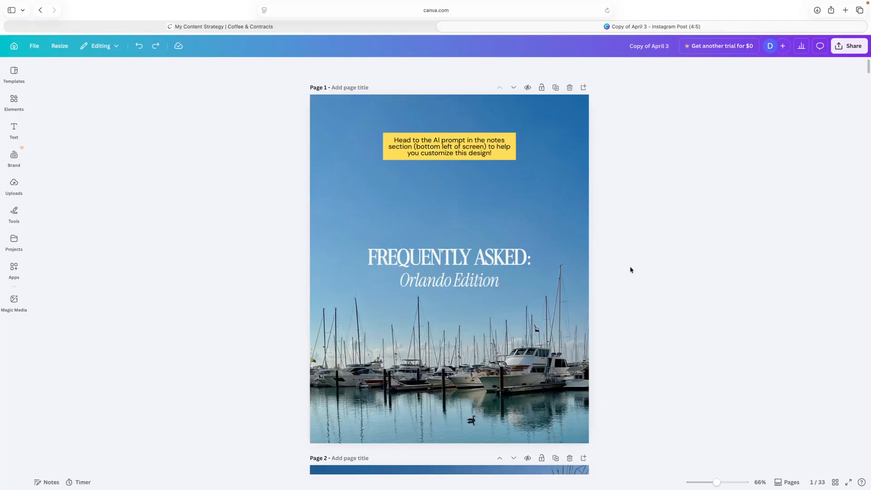
Step: Change the "Orlando Edition" subtitle font to Helvetica World Bold and replace Instrument Serif with Helvetica World throughout the design
left_click(457, 290)
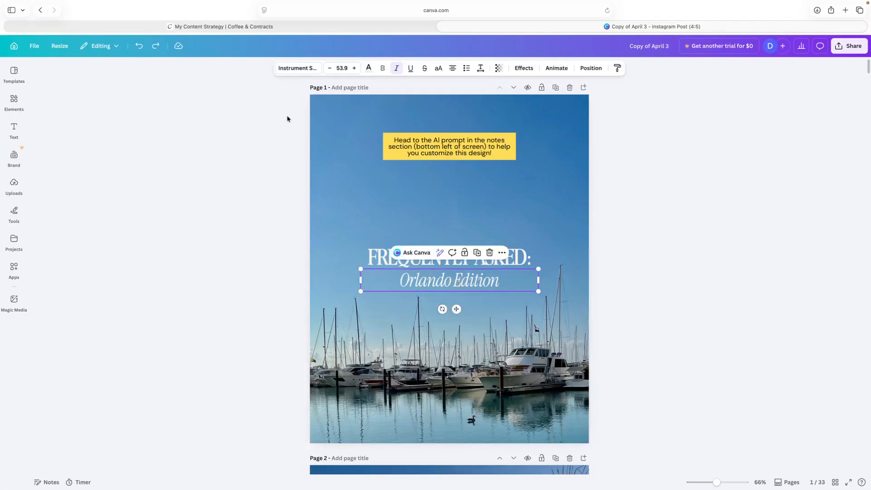
left_click(288, 72)
left_click(86, 192)
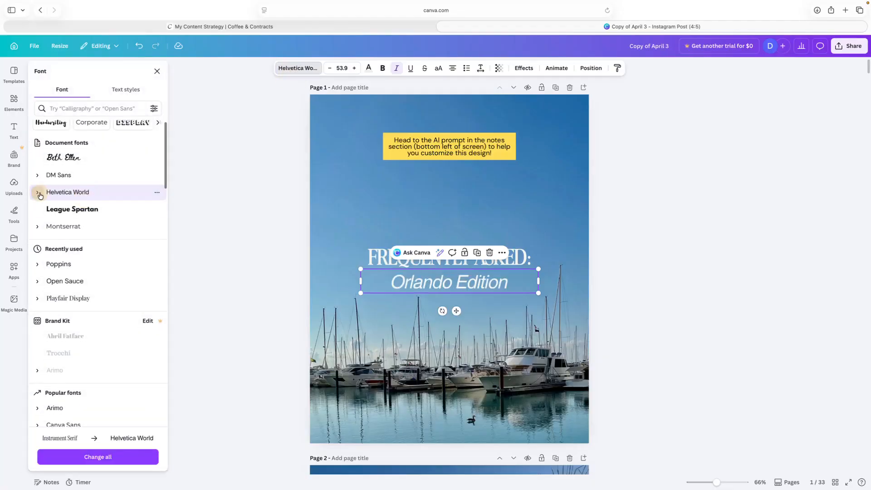
left_click(85, 227)
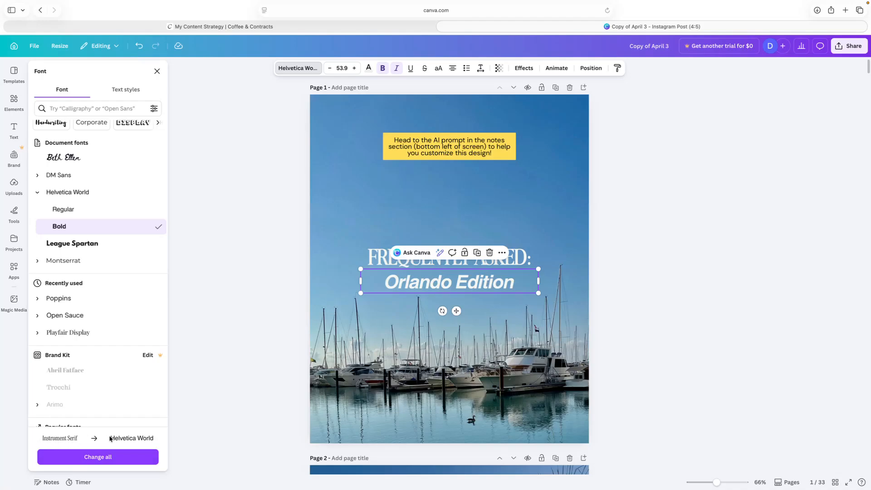
left_click(127, 459)
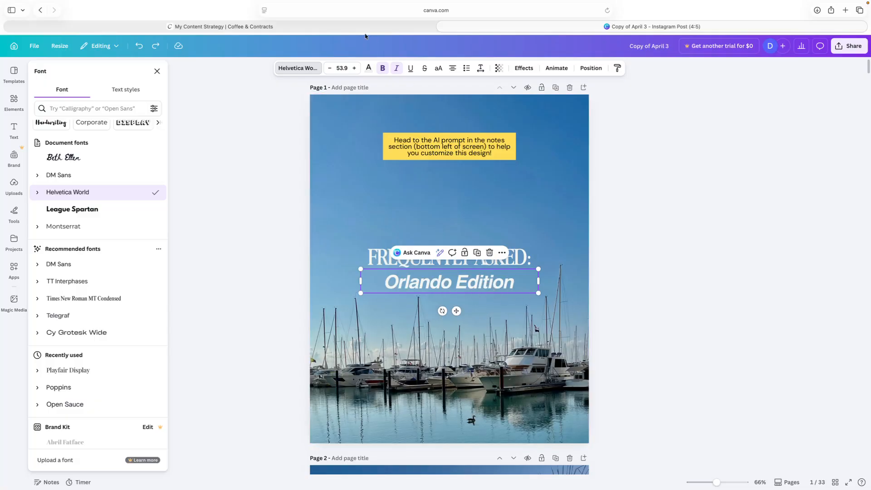
Step: Recolor the "Orlando Edition" text to the default dark blue and apply that color change across the whole design
left_click(368, 69)
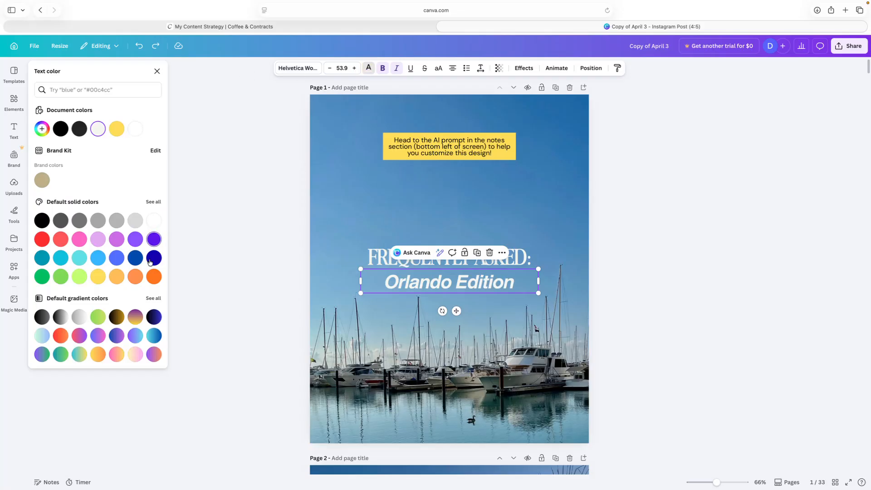
left_click(154, 258)
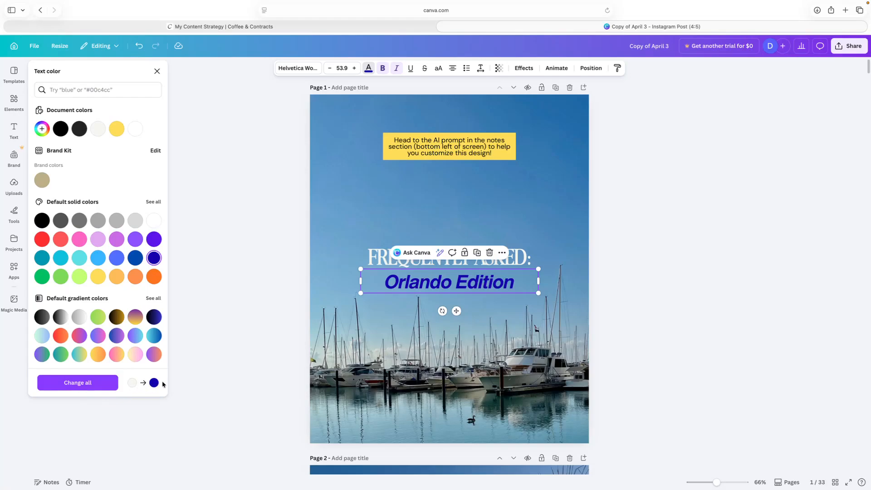
left_click(101, 388)
left_click(728, 249)
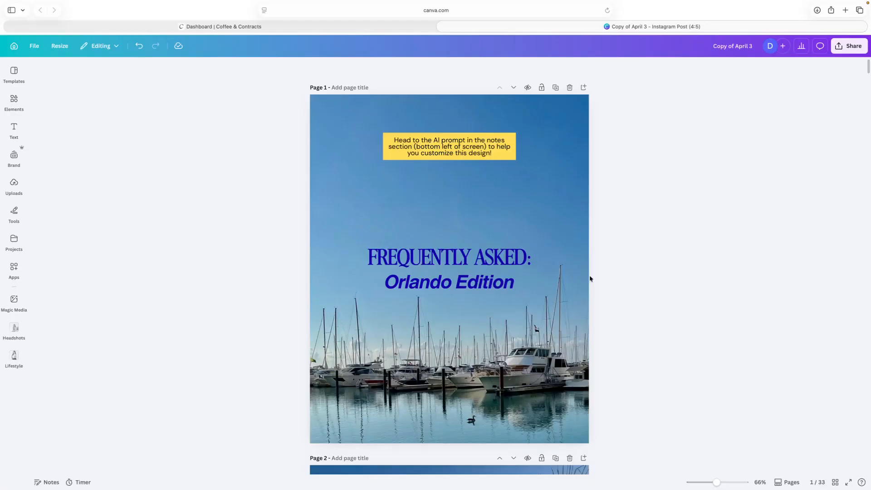
Step: Add navy #131176, a tan and a dark grey to the Brand Kit color palette and save it
left_click(431, 286)
left_click(430, 286)
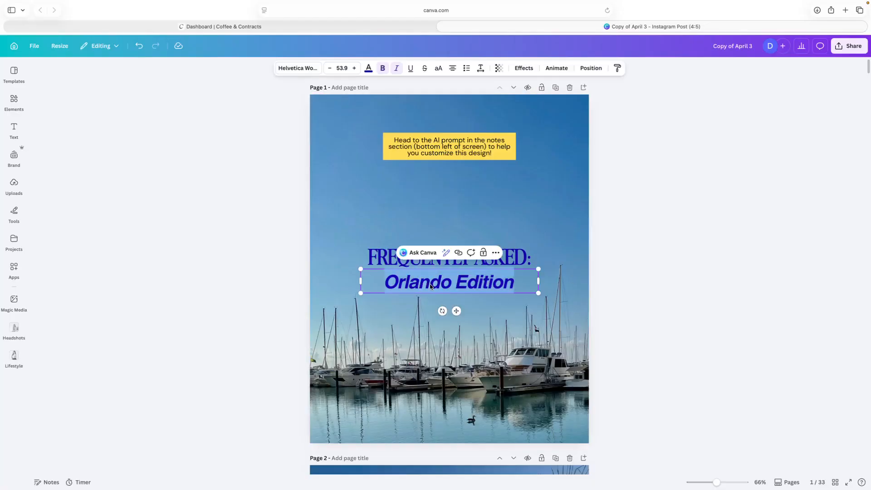
left_click(369, 70)
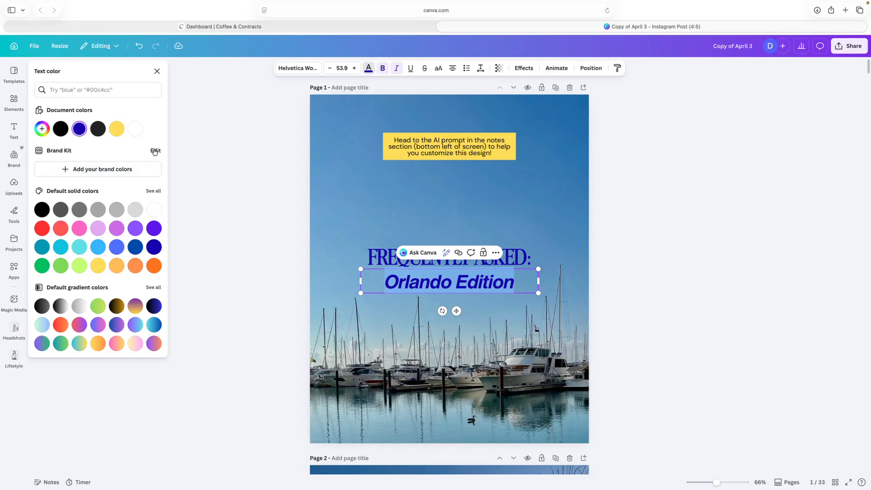
left_click(110, 176)
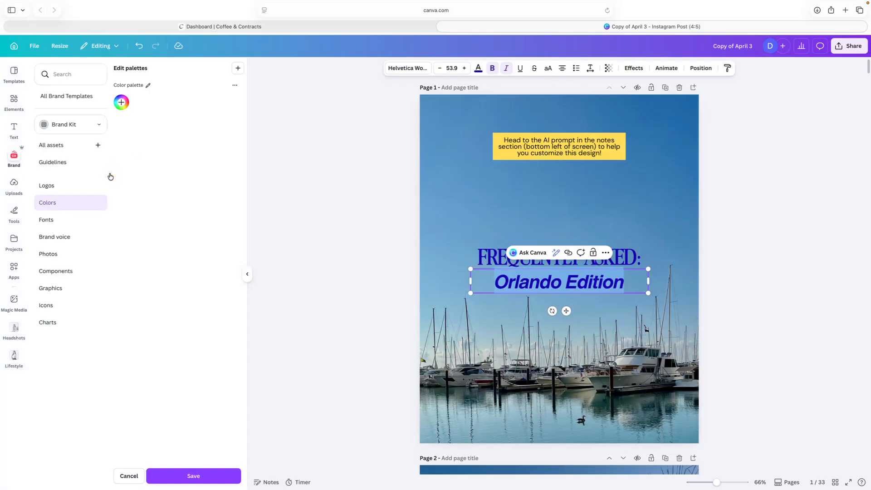
left_click(121, 103)
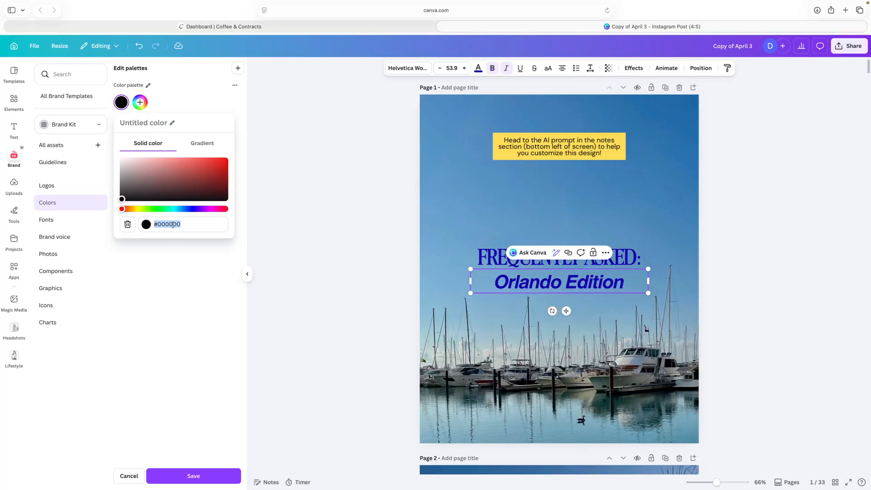
type("#131176")
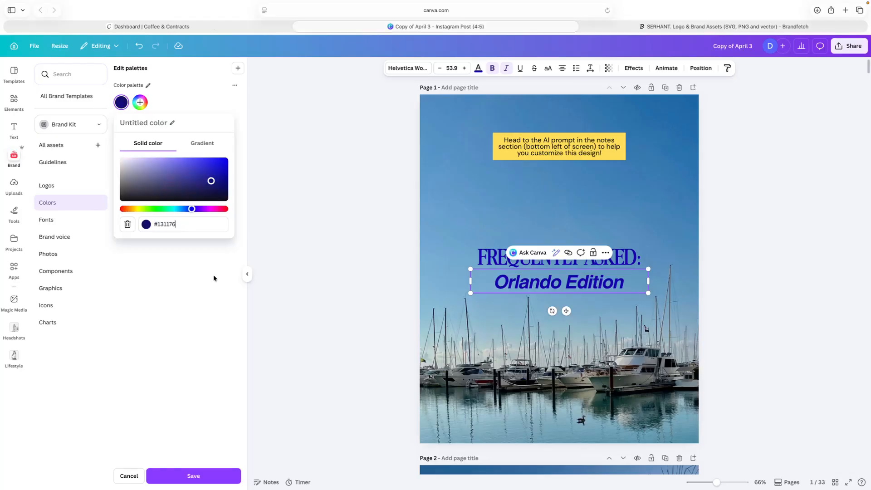
key("Return")
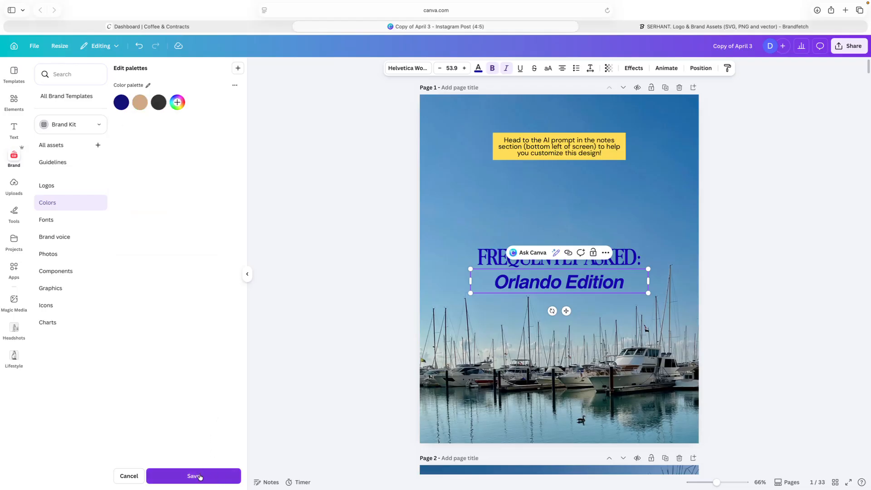
left_click(216, 479)
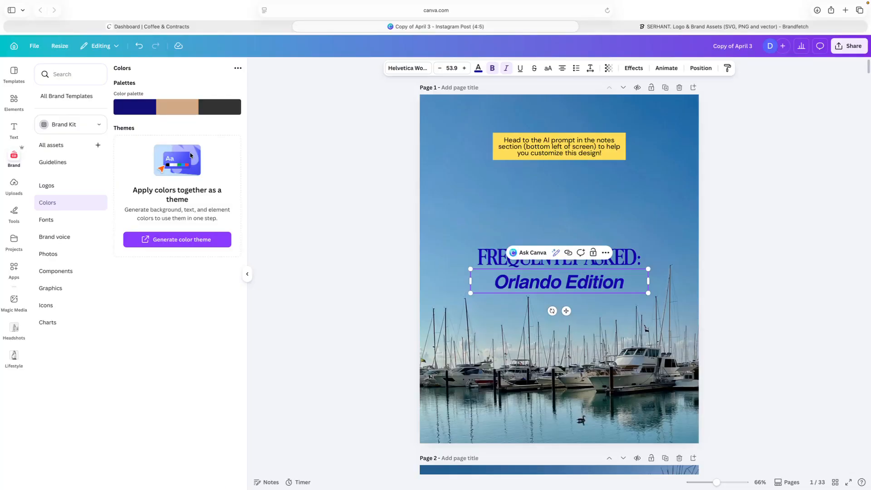
Step: Switch to Coffee & Contracts, search for "branding kit" and open the Minimal Brand Kit template page
left_click(190, 27)
left_click(173, 53)
type("branding kit")
key("Return")
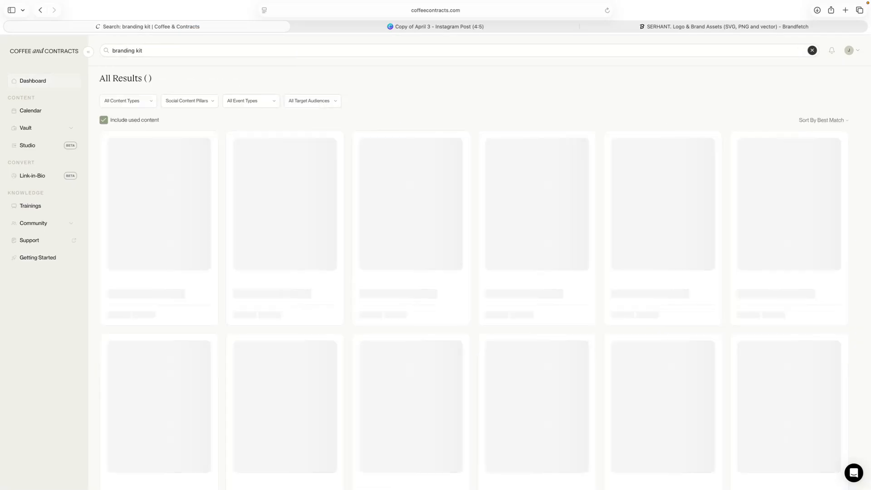
left_click(177, 197)
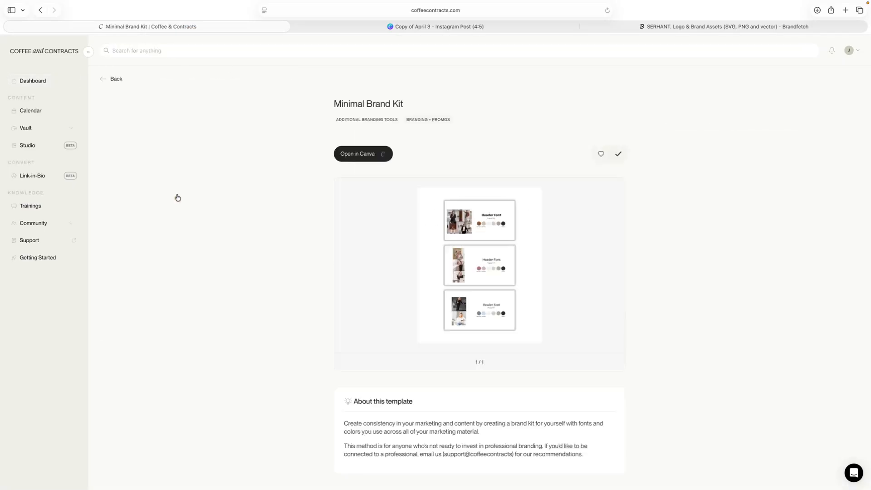
Step: Return to the Canva design and recolor the "Orlando Edition" text with the Brand Kit navy, applying the change throughout
key("ctrl+Tab")
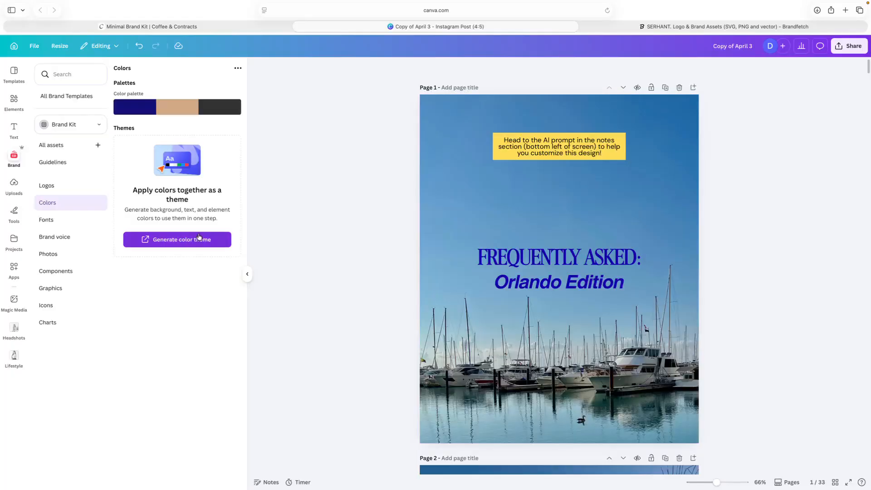
left_click(538, 284)
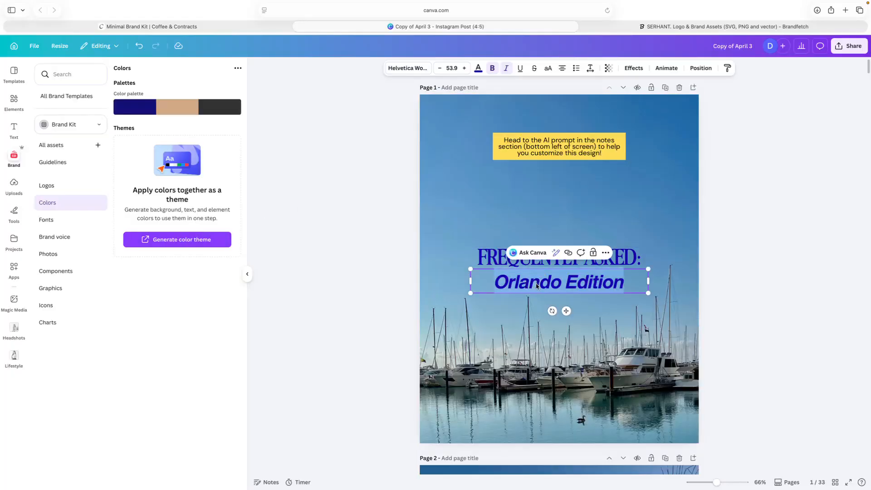
left_click(478, 68)
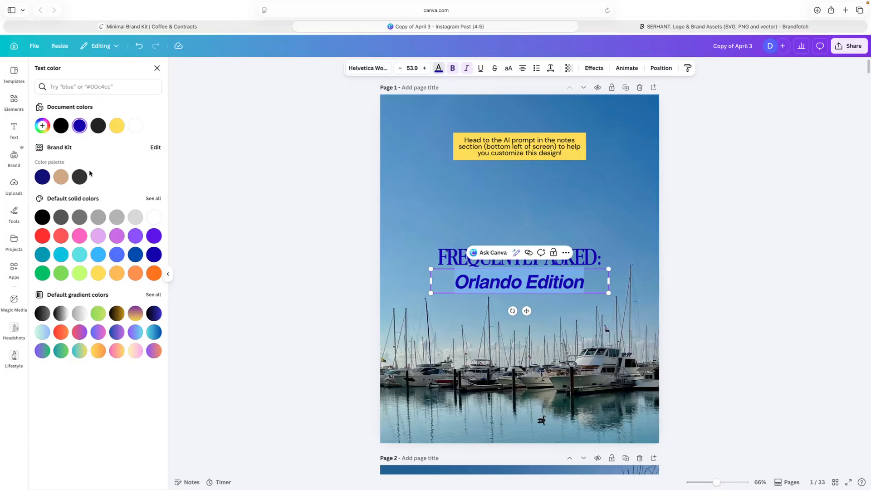
left_click(42, 179)
left_click(91, 476)
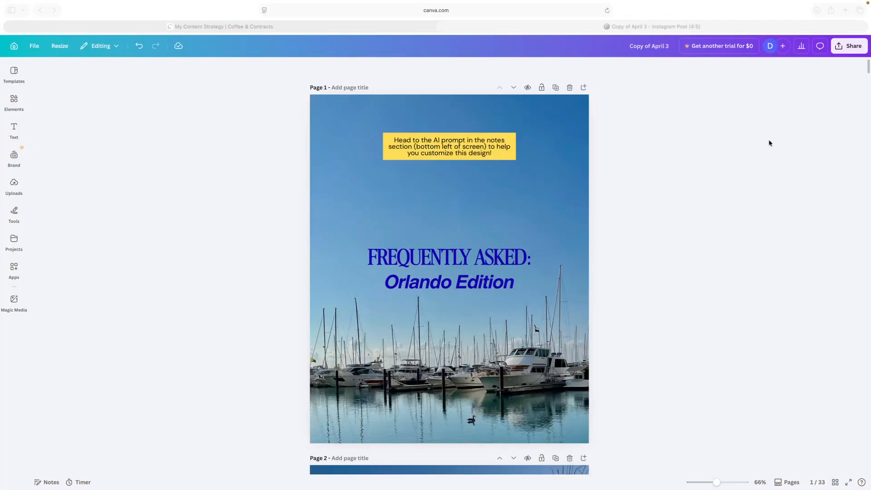
Step: Create a folder named "Headshots" in the uploads area and open it
left_click(769, 143)
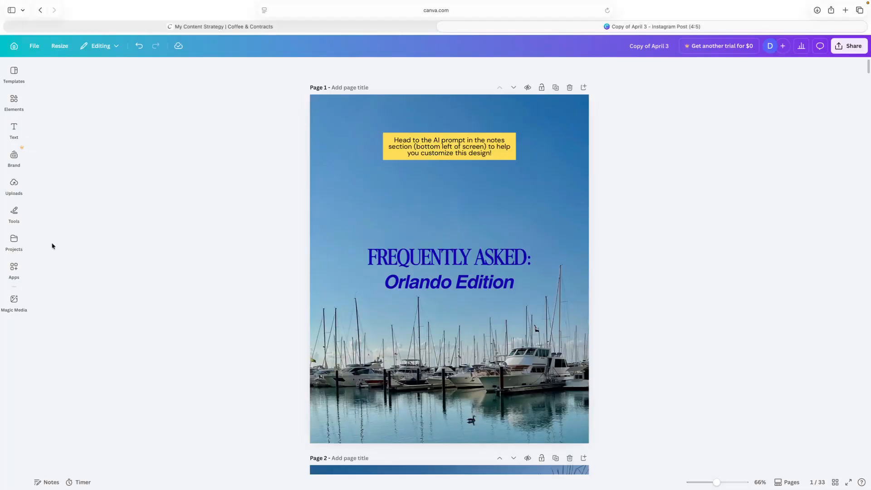
left_click(15, 184)
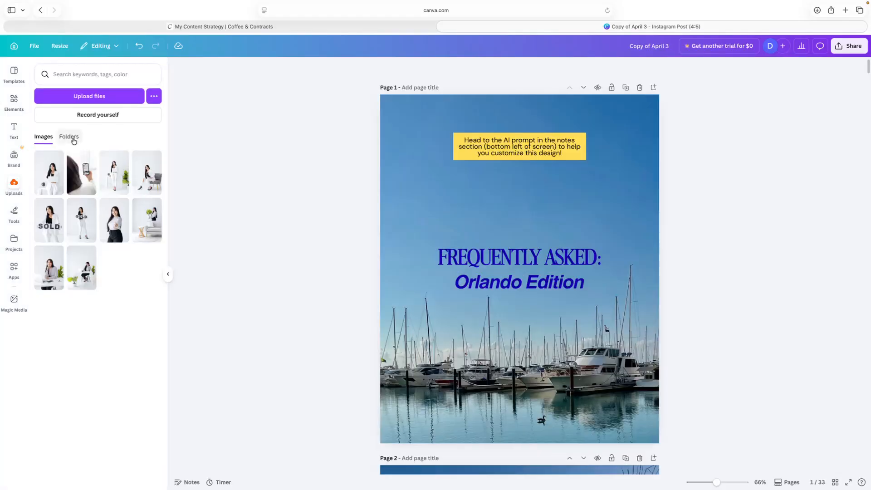
left_click(69, 137)
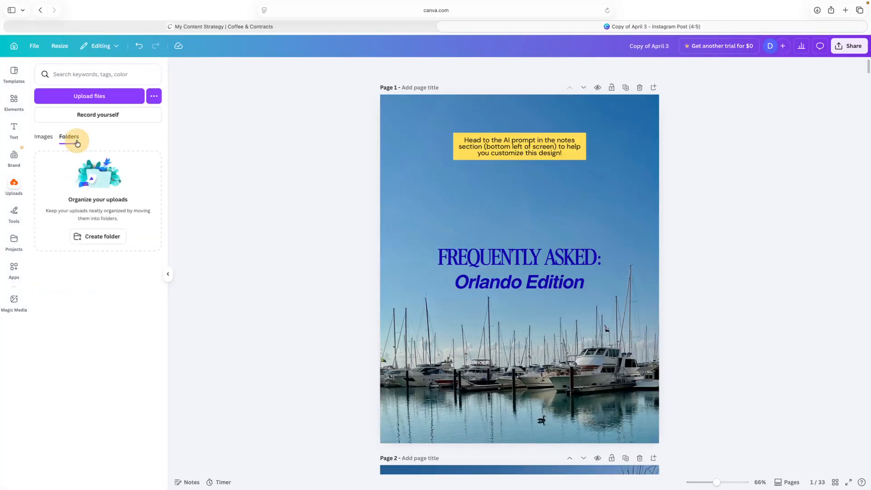
left_click(108, 240)
type("Headshots")
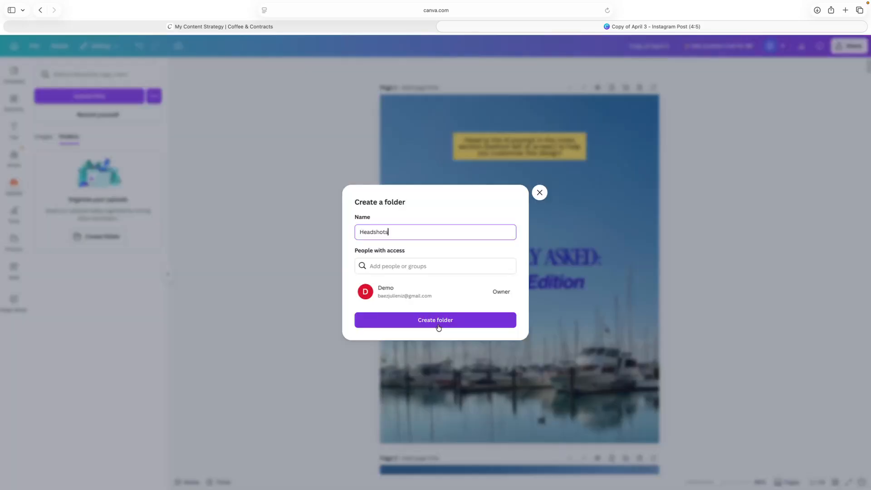
left_click(476, 320)
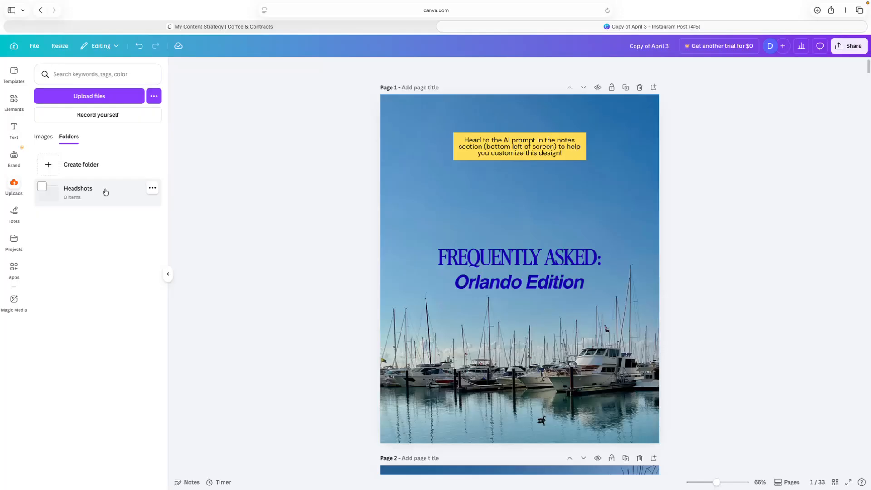
left_click(106, 192)
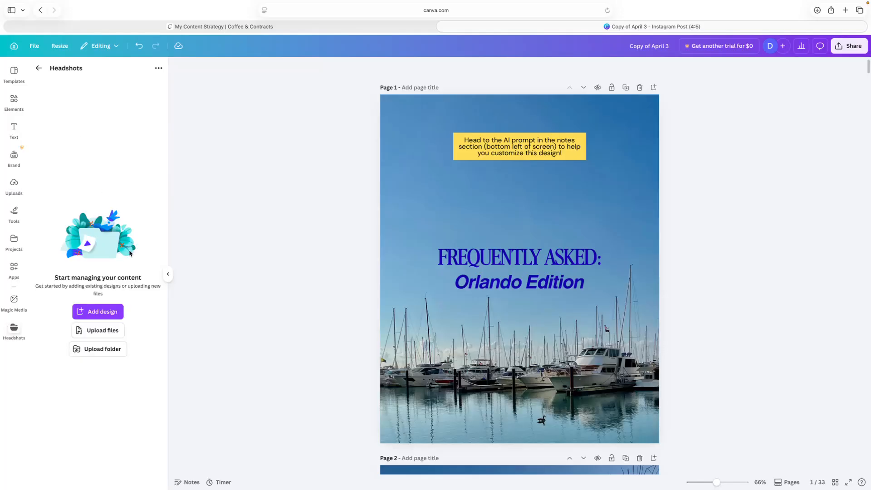
Step: Upload HI_7_26_2022-273.jpg into the Headshots folder and return to the uploads folder list
left_click(106, 330)
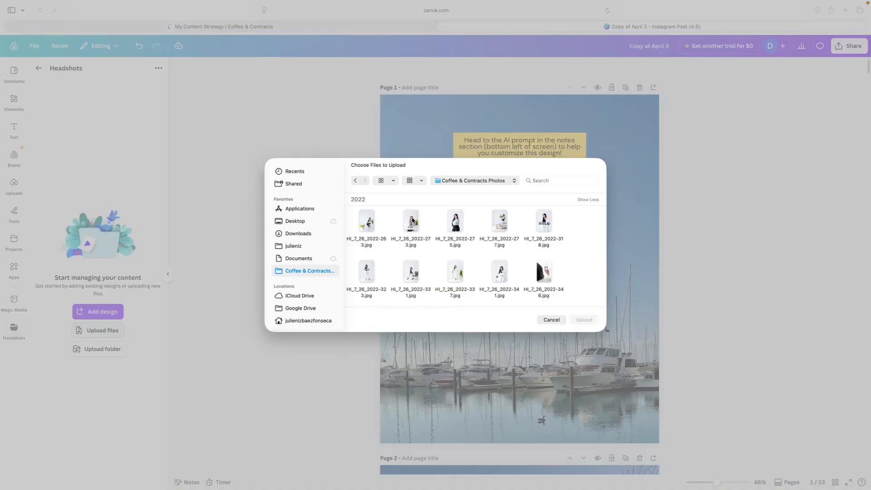
left_click(413, 221)
left_click(596, 319)
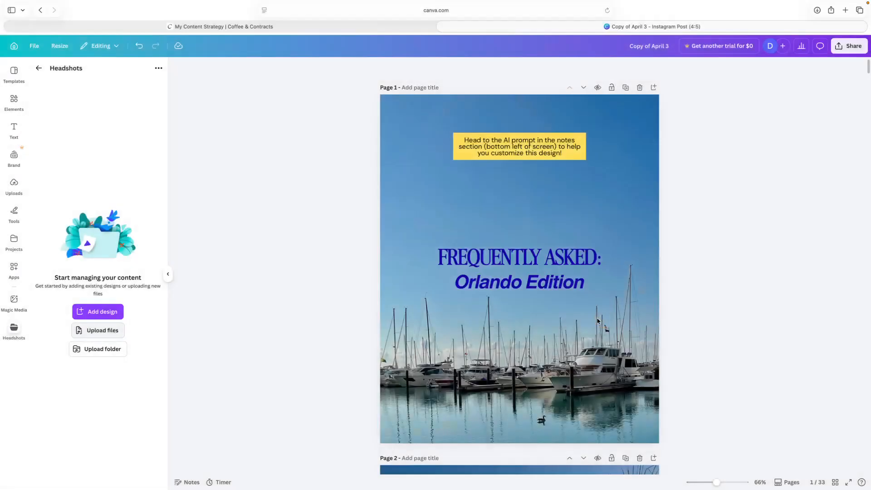
left_click(39, 69)
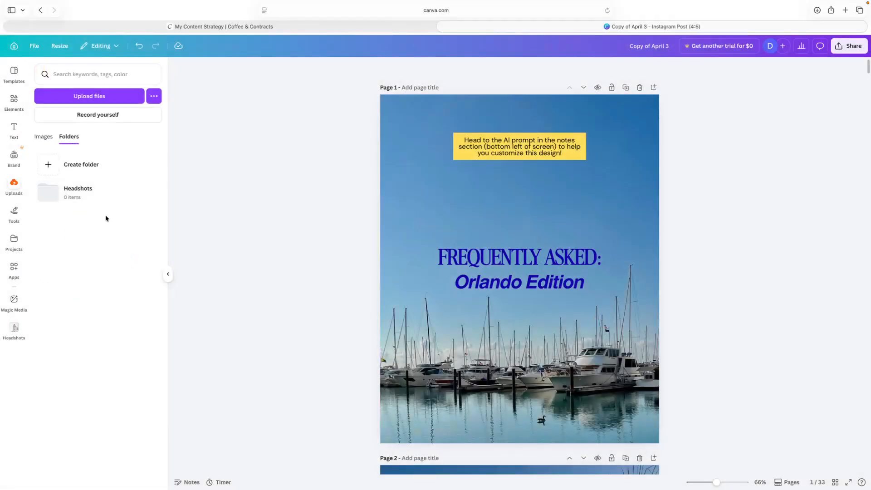
left_click(97, 197)
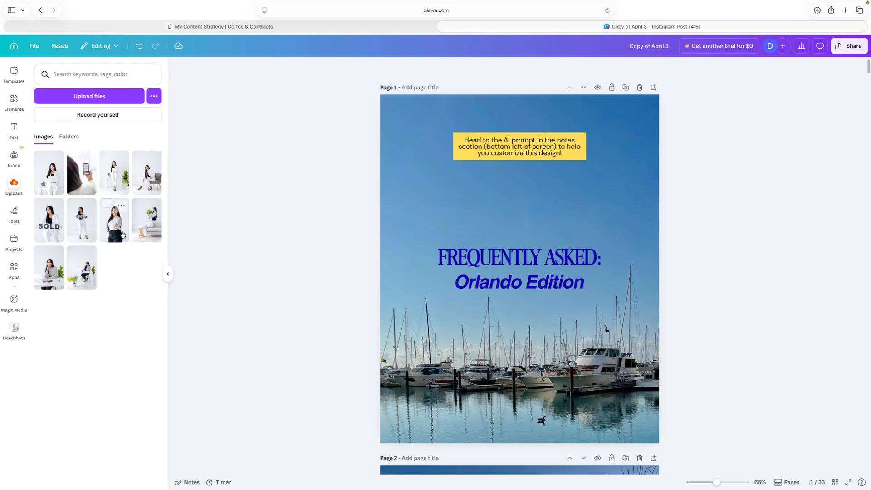
Step: Select every uploaded image except the first desk portrait in the last row and move the nine photos into the Lifestyle folder
left_click(107, 207)
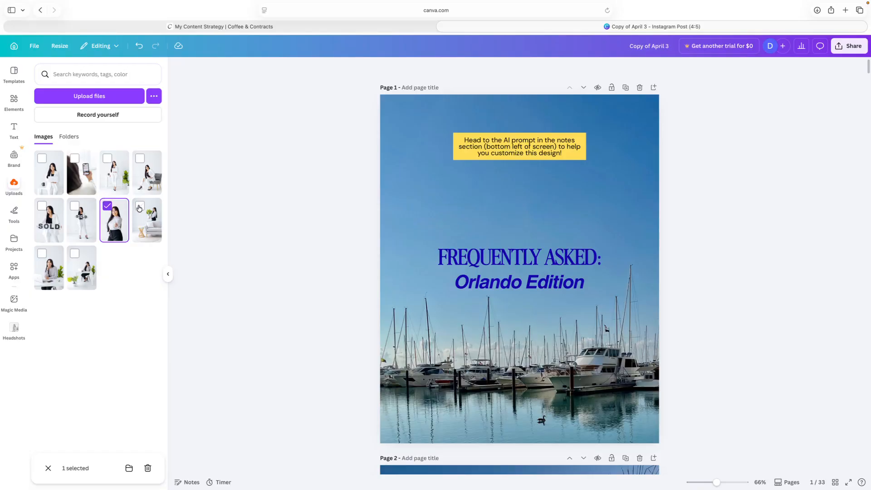
left_click(139, 206)
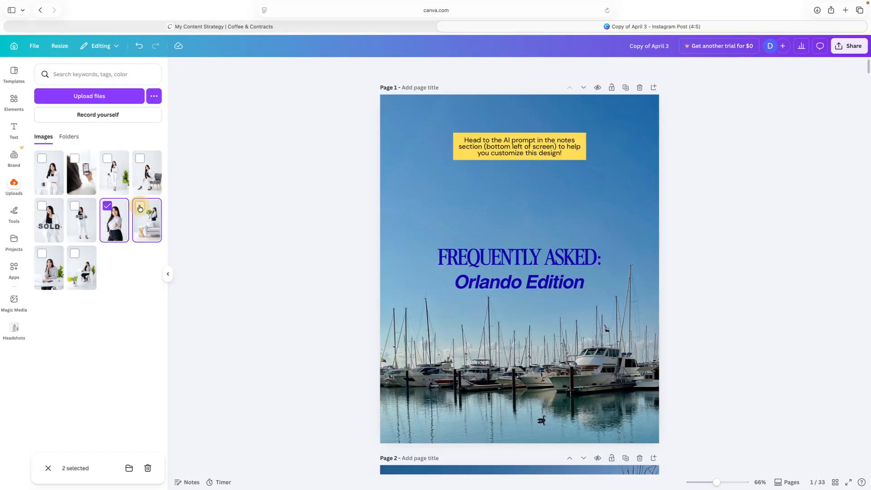
left_click(76, 207)
left_click(41, 206)
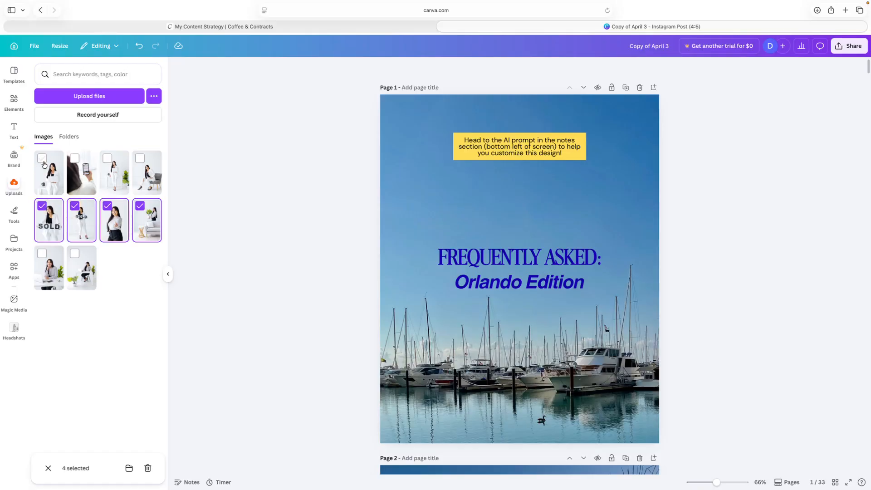
left_click(42, 159)
left_click(74, 159)
left_click(105, 160)
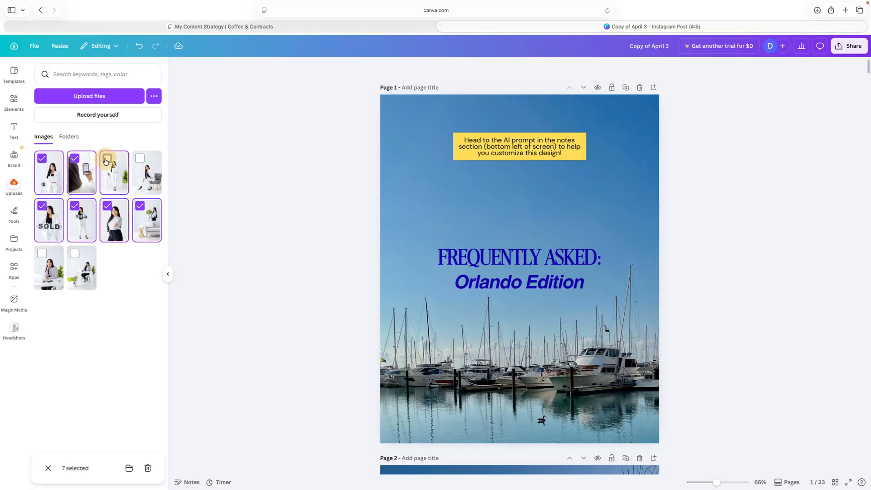
left_click(140, 158)
left_click(74, 253)
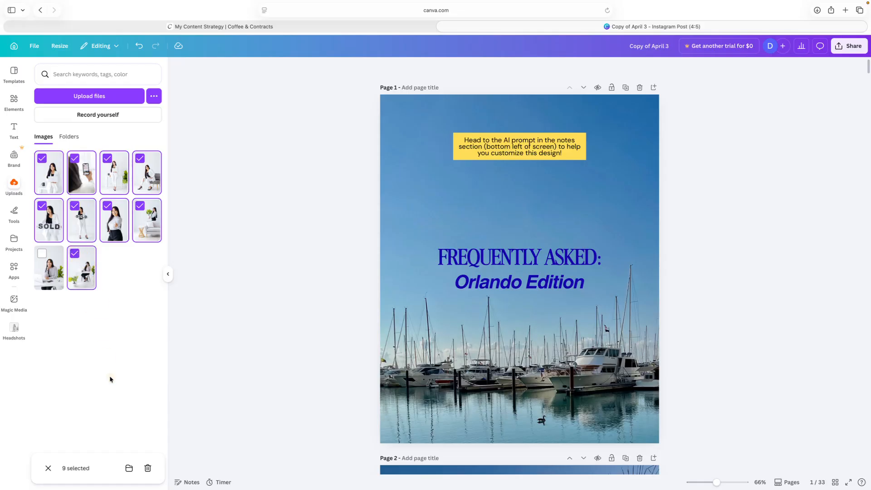
left_click(130, 471)
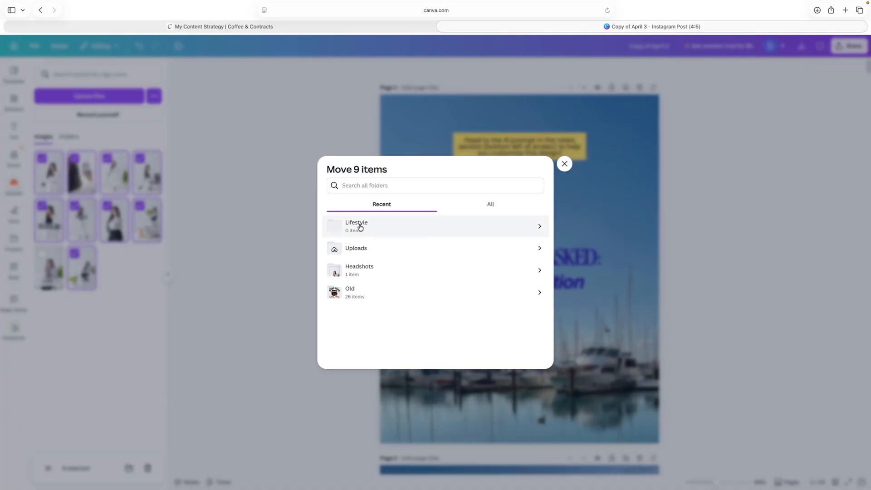
left_click(359, 226)
left_click(527, 352)
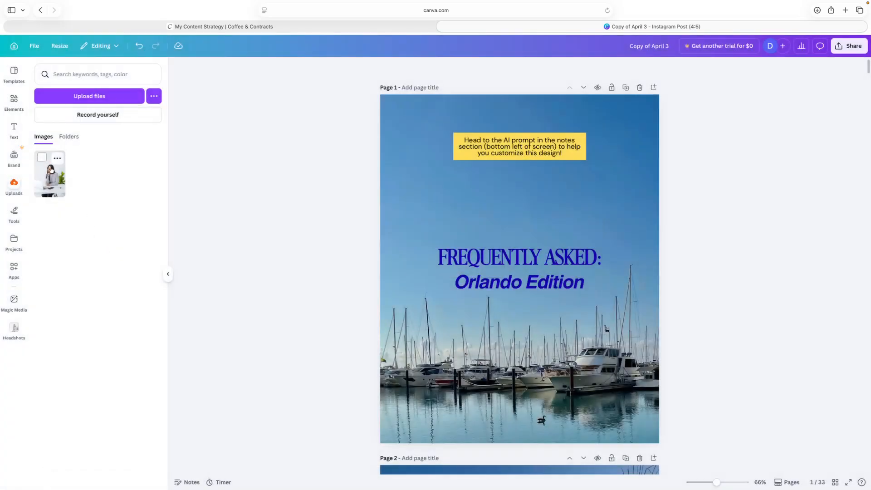
Step: Move the remaining uploaded desk portrait into the Headshots folder
left_click(129, 468)
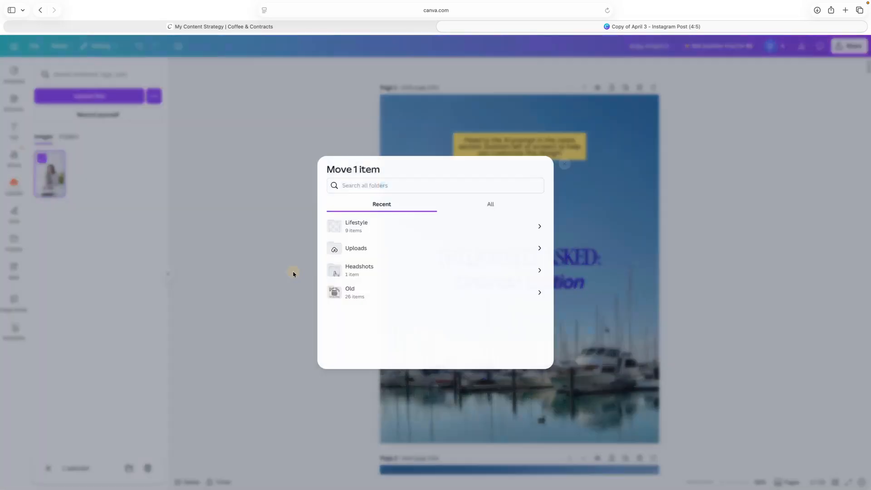
left_click(403, 272)
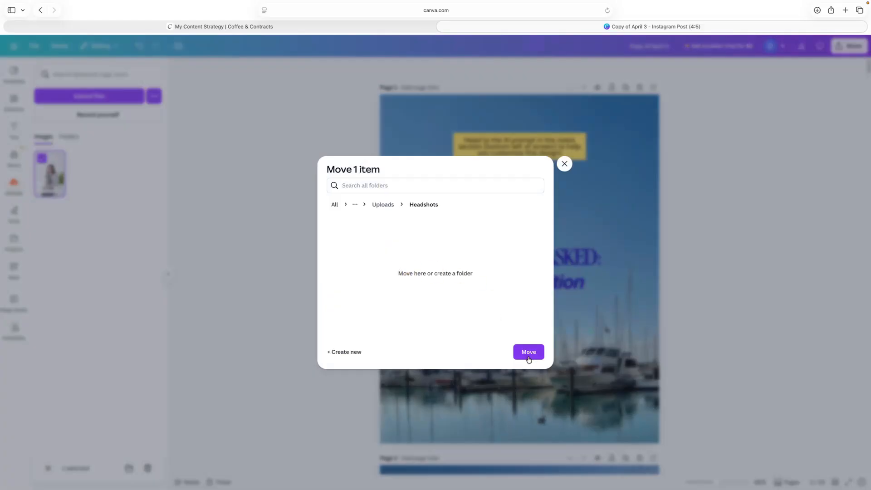
left_click(528, 355)
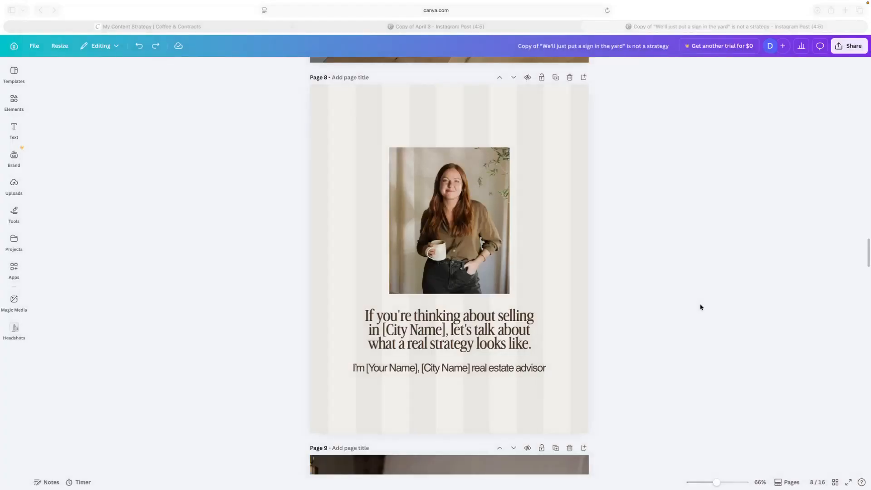
Step: In the "We'll just put a sign in the yard" design, open the Headshots folder from the uploads while on page 8
left_click(481, 240)
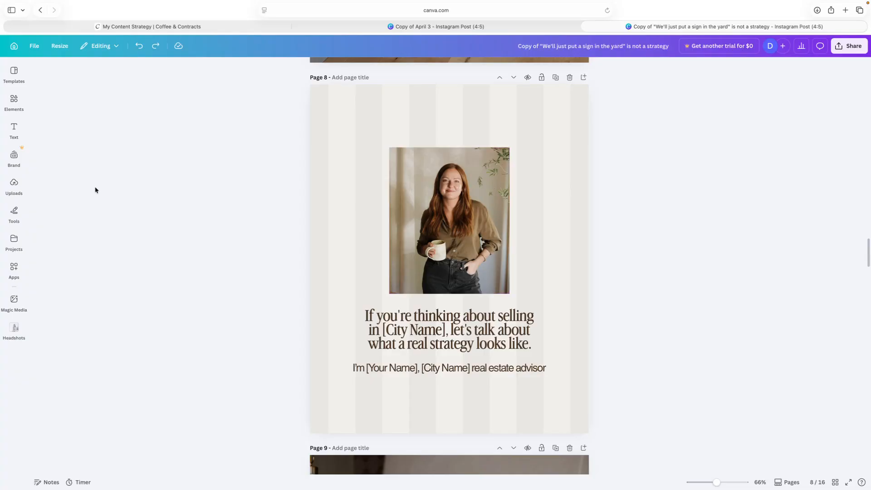
left_click(12, 183)
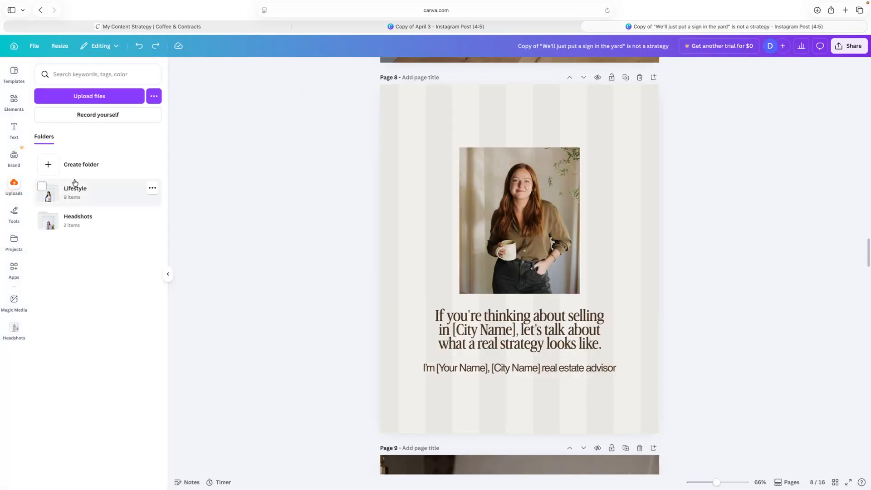
left_click(95, 220)
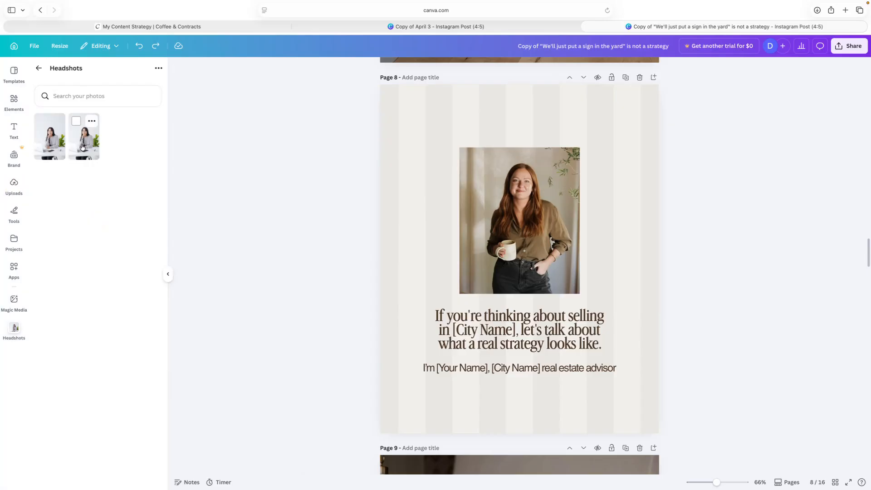
Step: Try placing the second headshot inside the page 8 photo frame and loose on the page, undoing each placement
left_click_drag(82, 146, 492, 234)
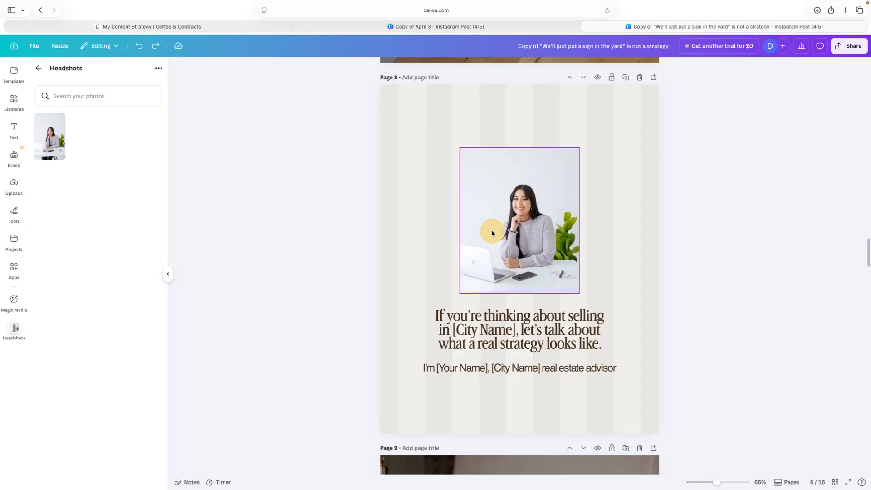
left_click_drag(492, 233, 492, 234)
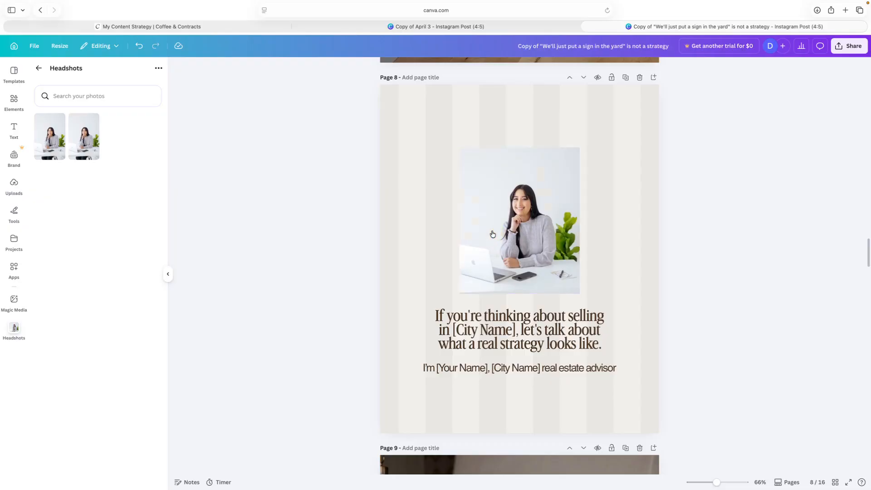
key("super+z")
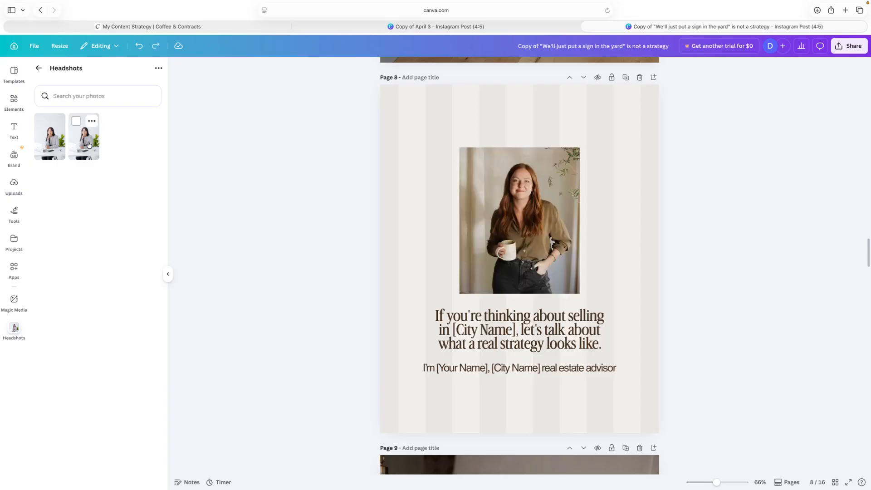
left_click_drag(89, 144, 415, 272)
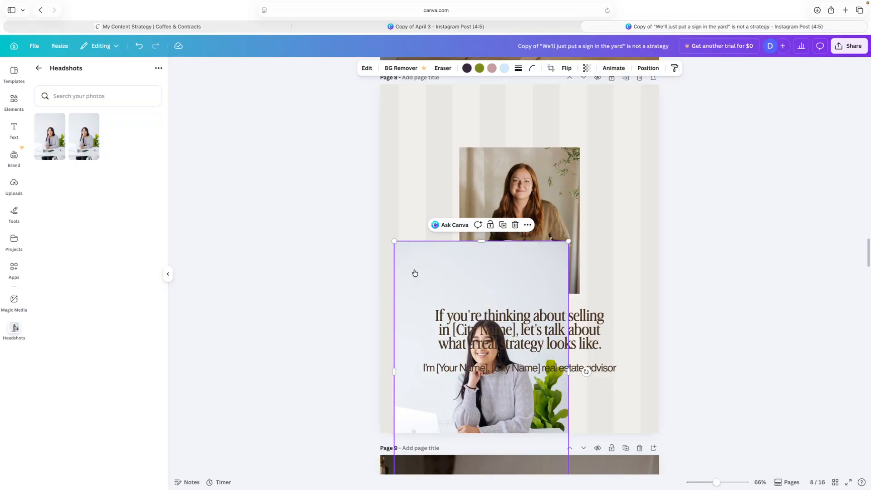
key("super+z")
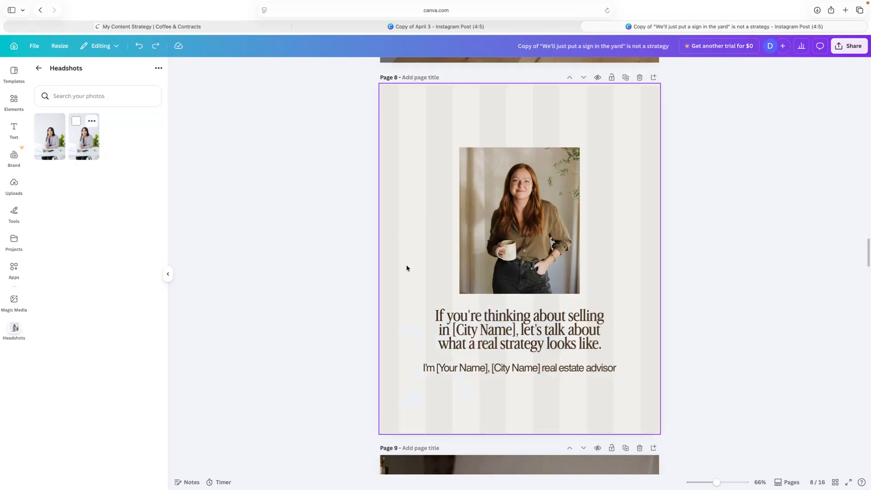
Step: Replace the portrait in the page 8 frame with the second headshot and shift the photo slightly upward within its crop
left_click_drag(82, 145, 501, 259)
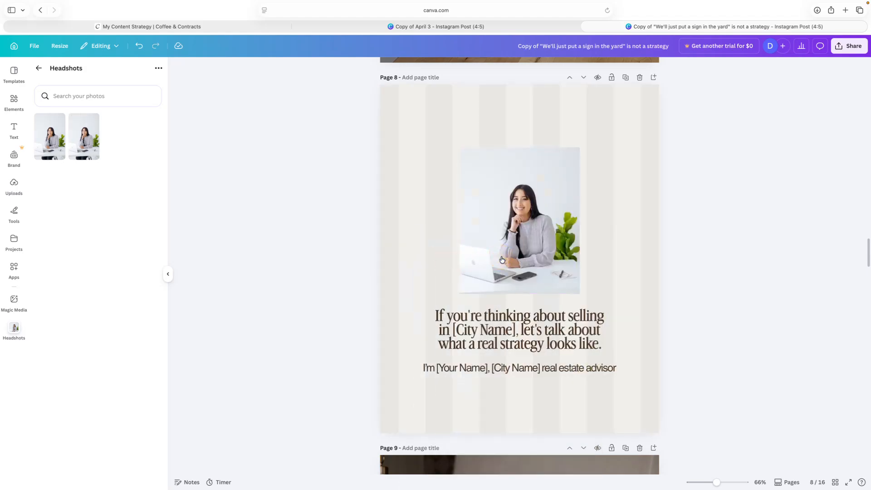
double_click(513, 211)
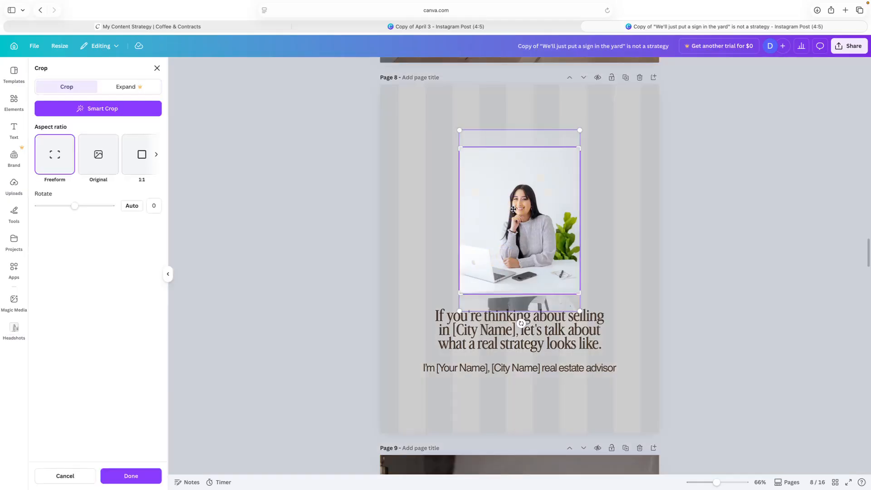
left_click_drag(513, 221, 512, 207)
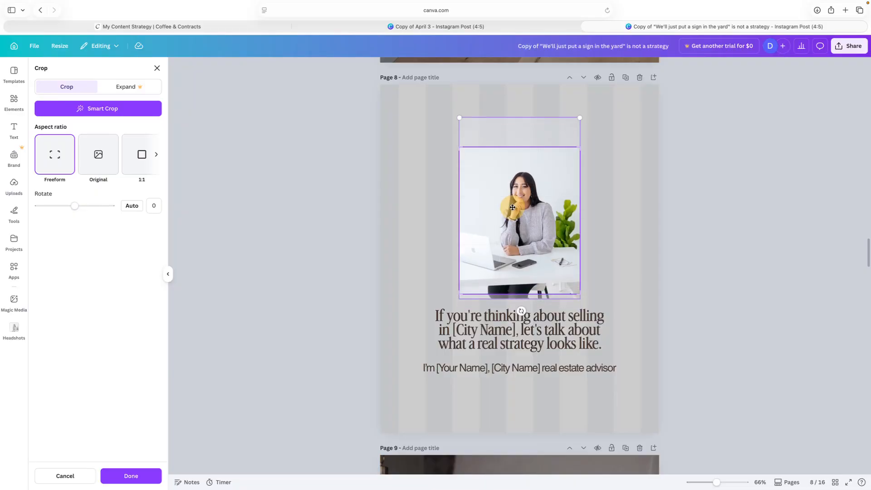
left_click(297, 194)
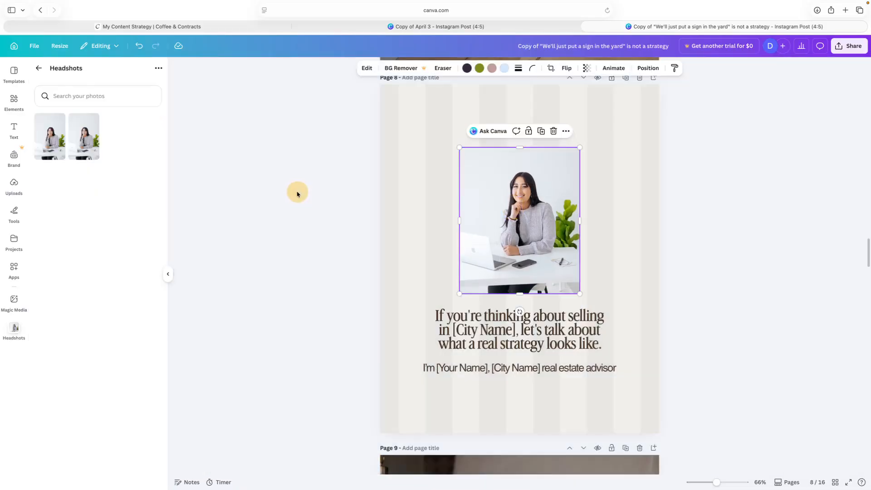